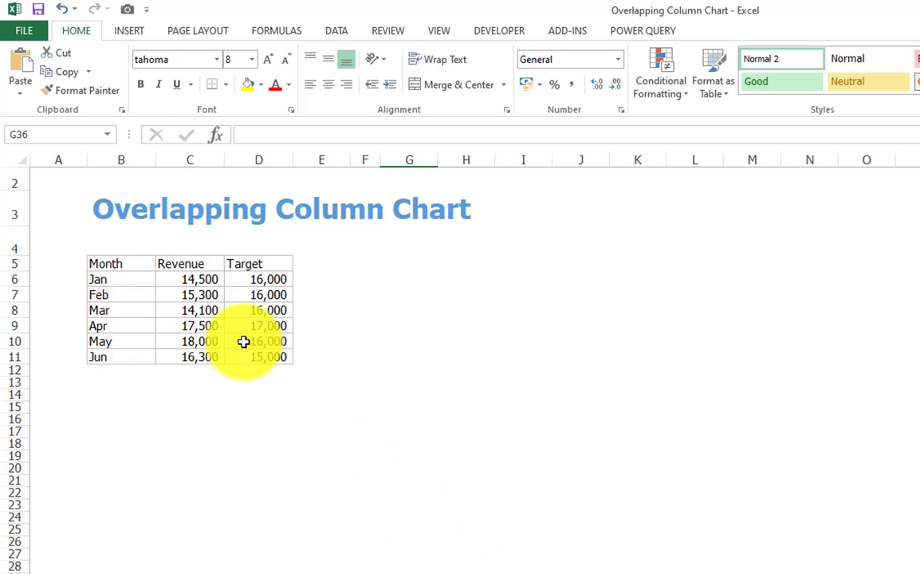
- Insert a clustered column chart from the Month, Revenue and Target table and move it up beside the data
drag(136, 263, 263, 353)
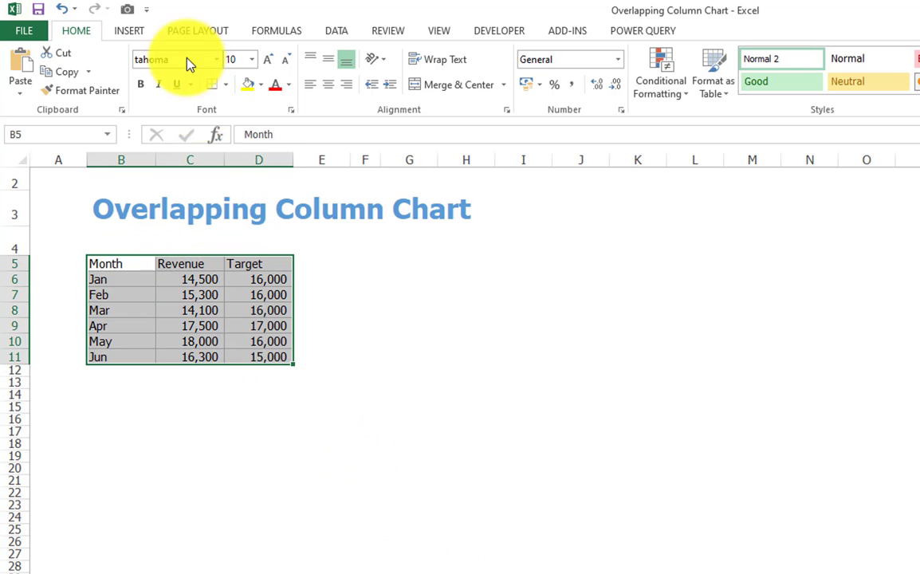
click(129, 28)
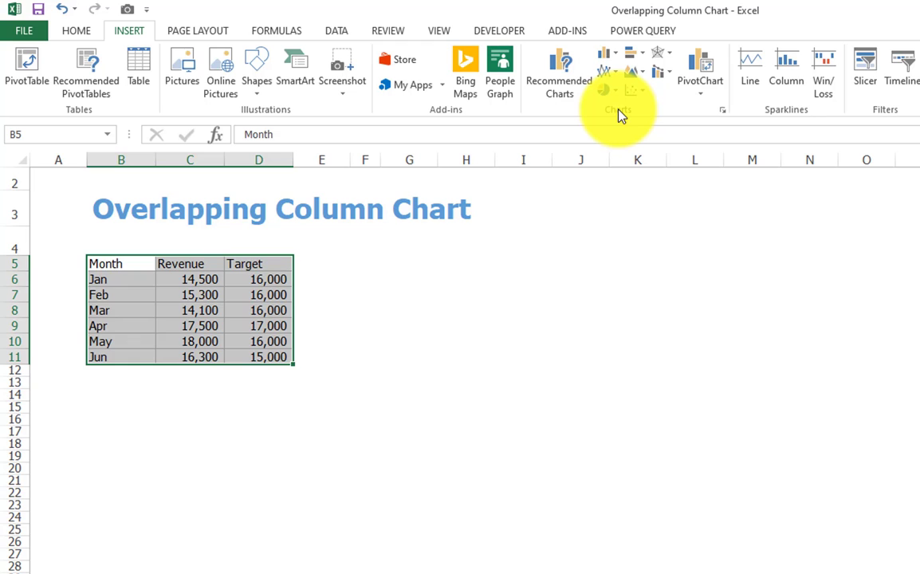
click(606, 57)
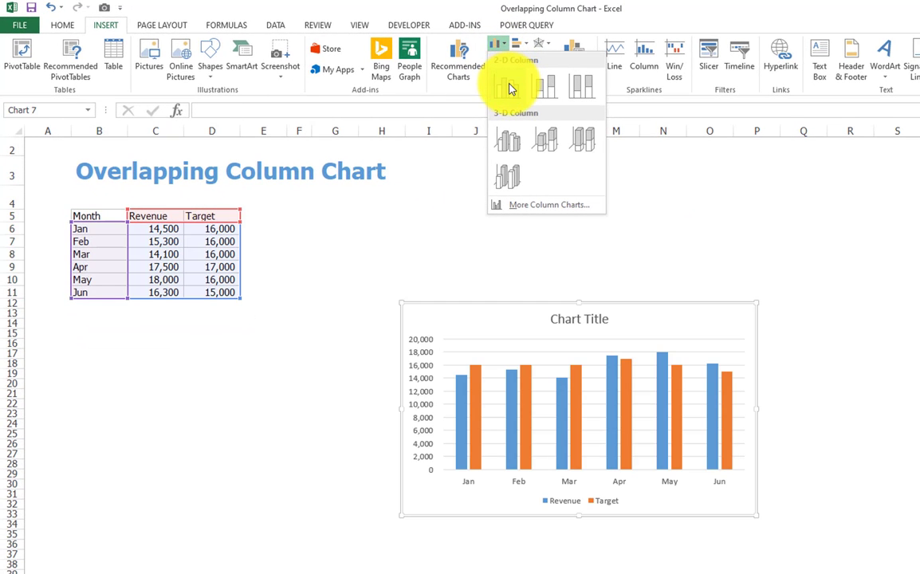
click(511, 89)
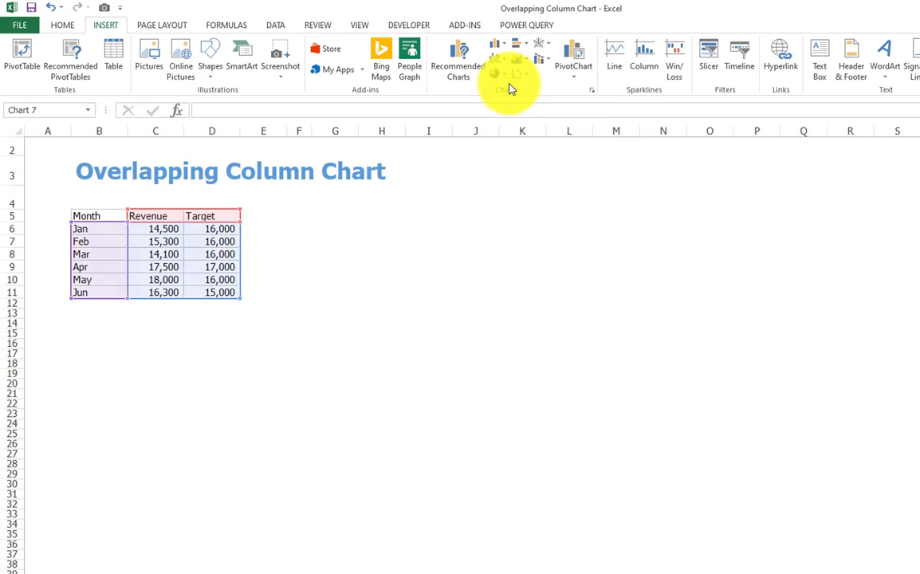
mouse_move(524, 303)
mouse_down()
mouse_move(467, 173)
mouse_move(447, 184)
mouse_up()
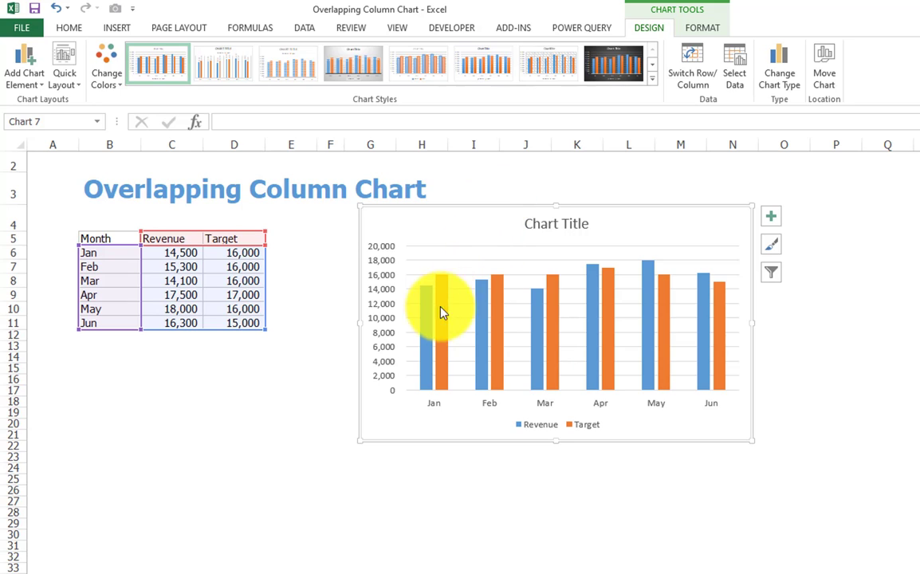
- Change the Revenue series to plot on a secondary axis in the combo chart settings
mouse_move(429, 333)
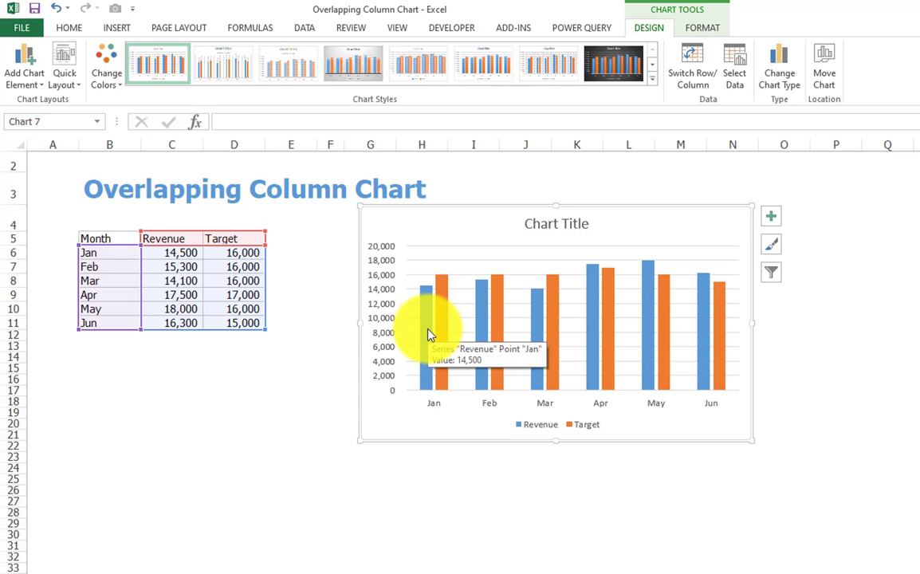
right_click(429, 335)
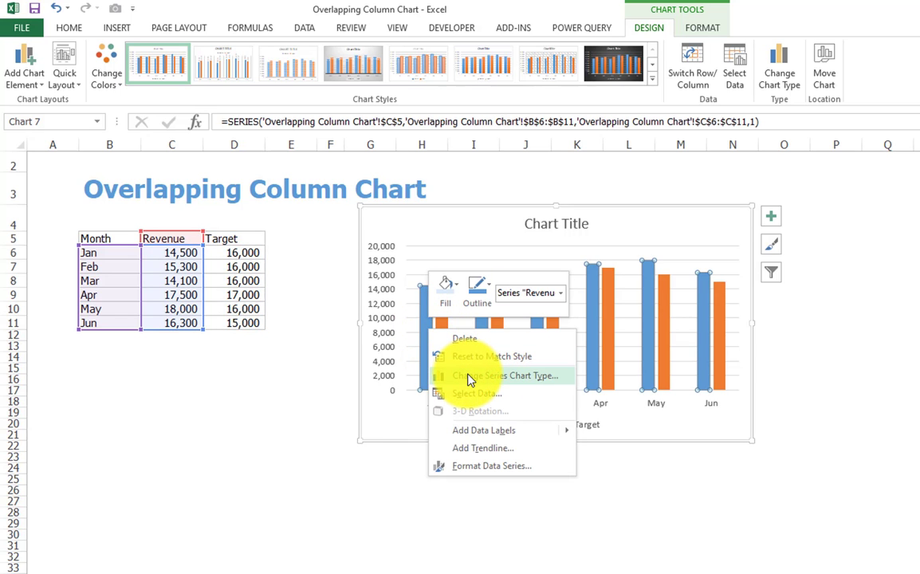
click(469, 378)
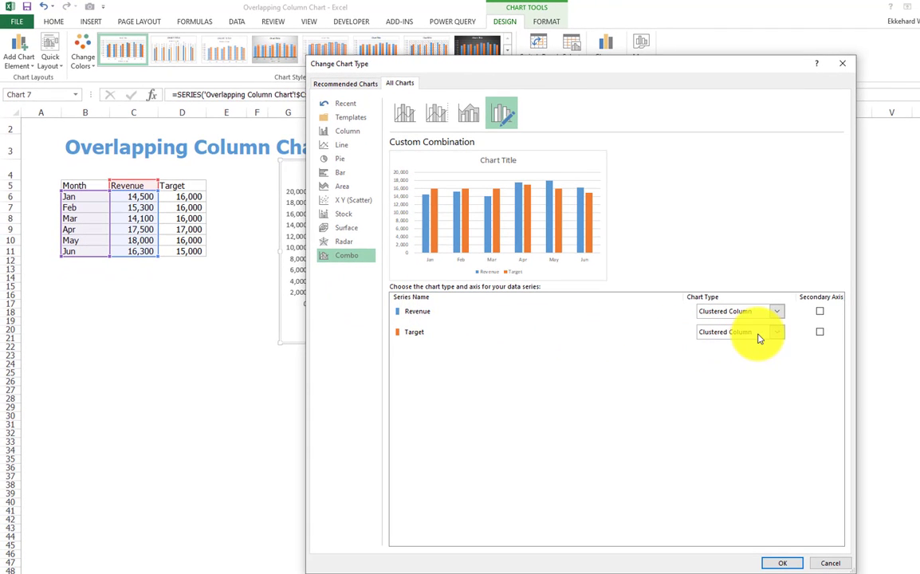
click(820, 312)
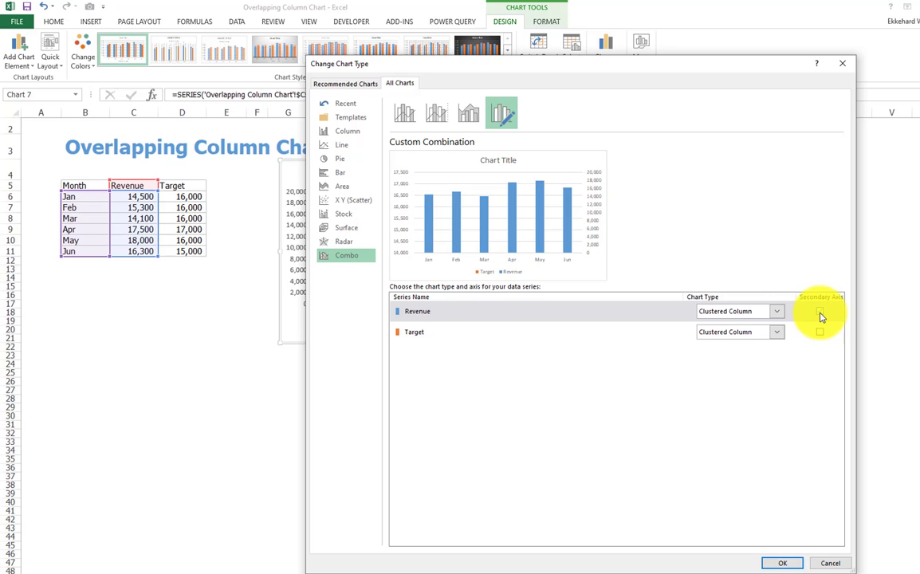
click(780, 563)
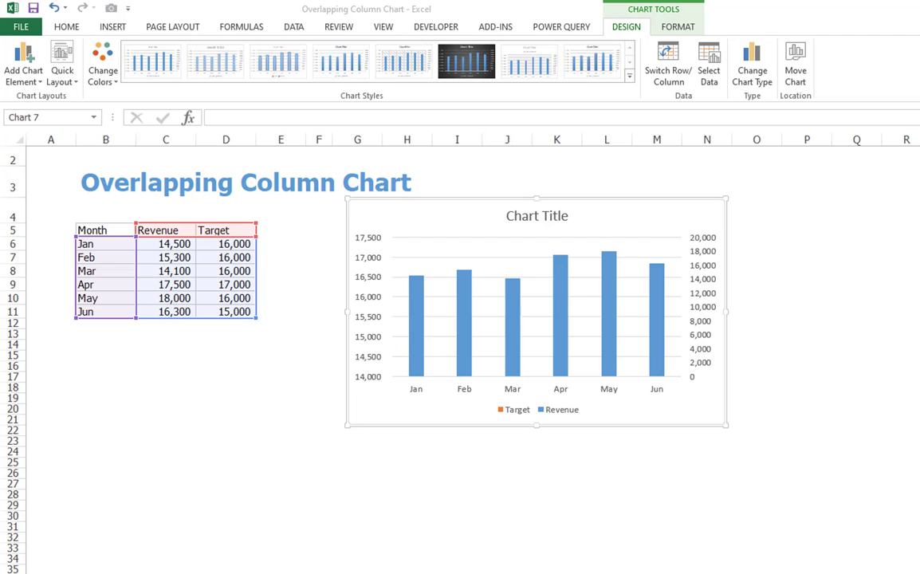
- Set the primary vertical axis bounds to a minimum of 0 and a maximum of 20000
right_click(374, 322)
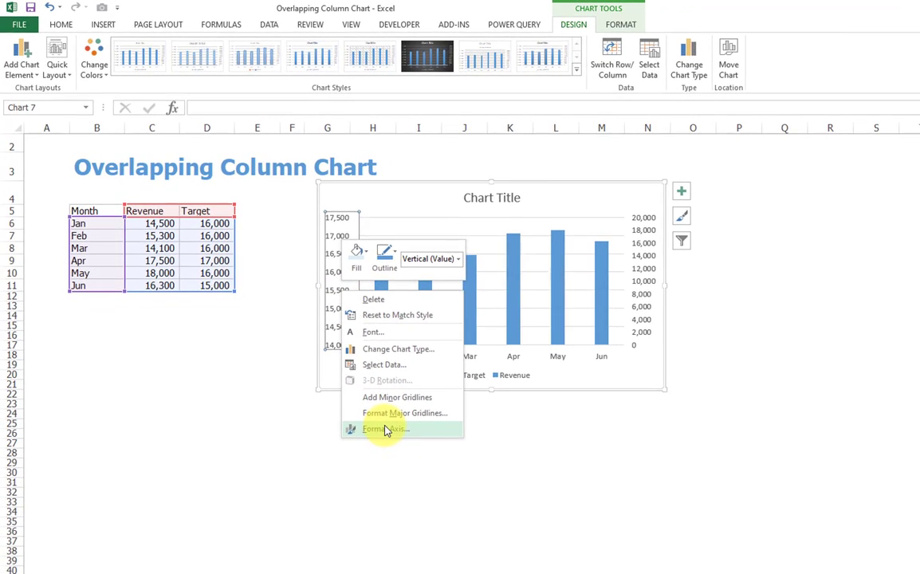
click(386, 430)
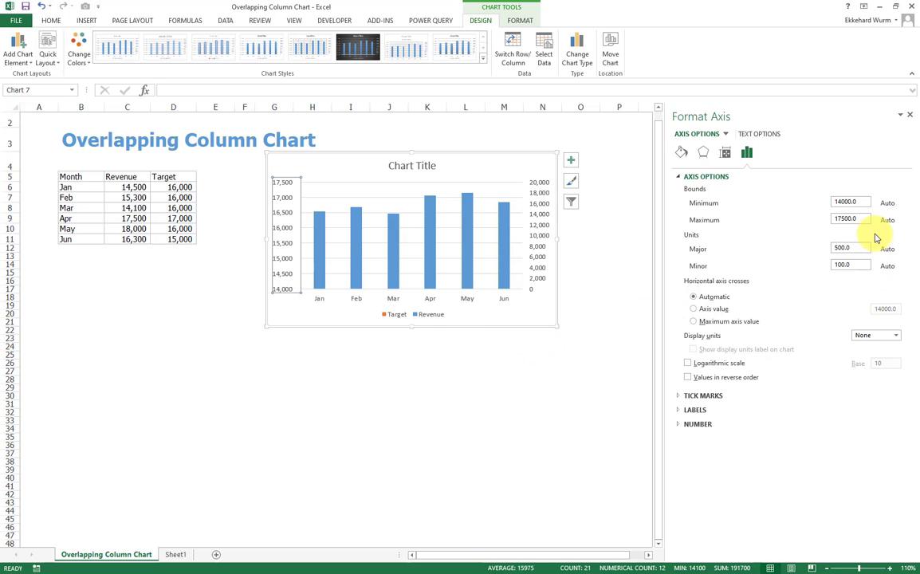
drag(864, 202, 822, 205)
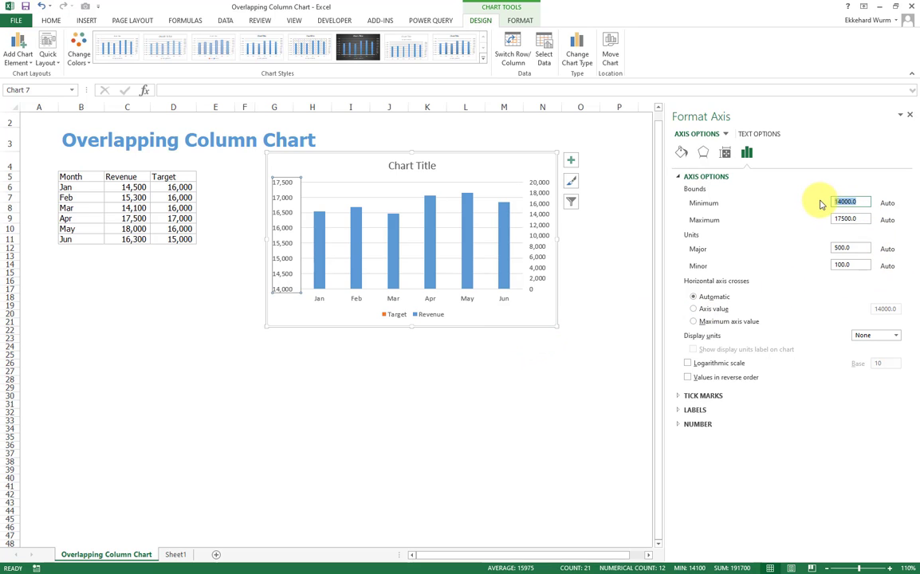
text(0)
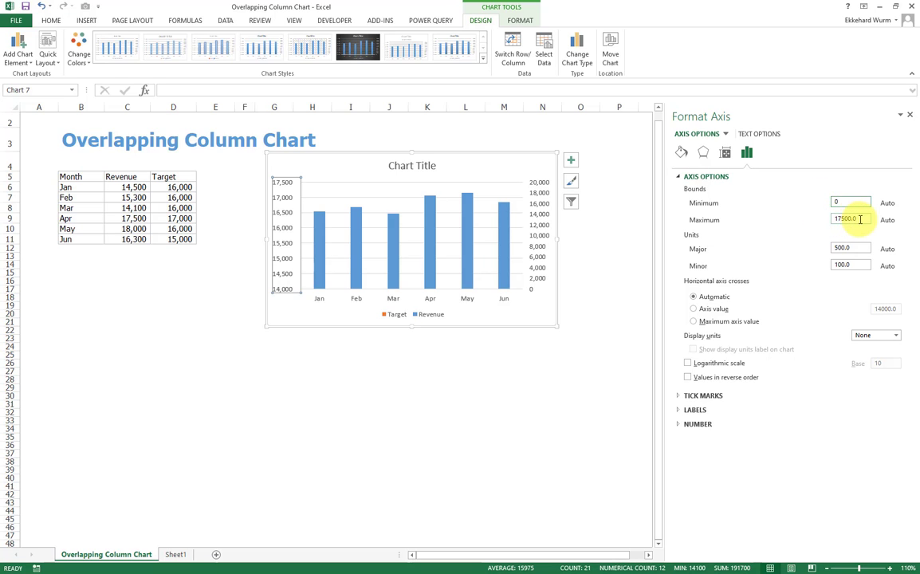
drag(863, 219, 830, 220)
text(20000)
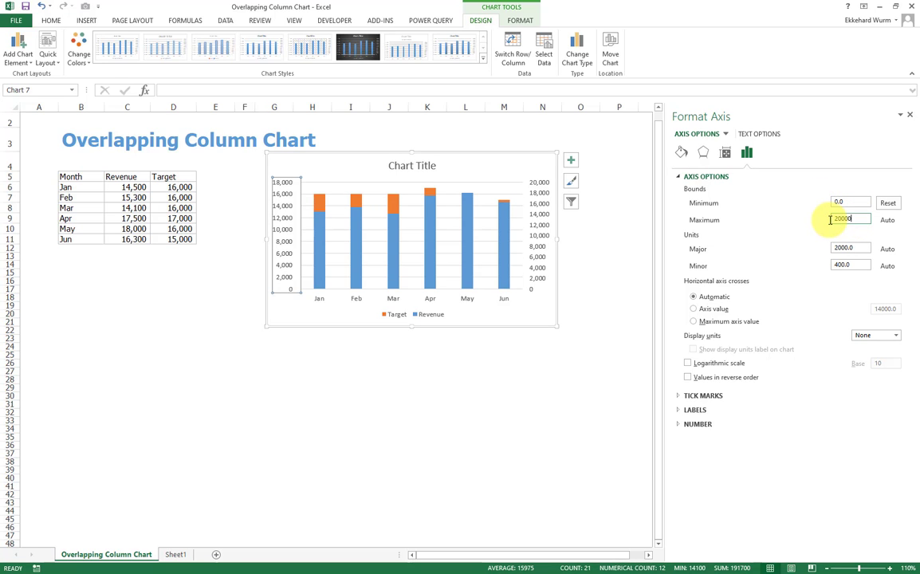
key(Return)
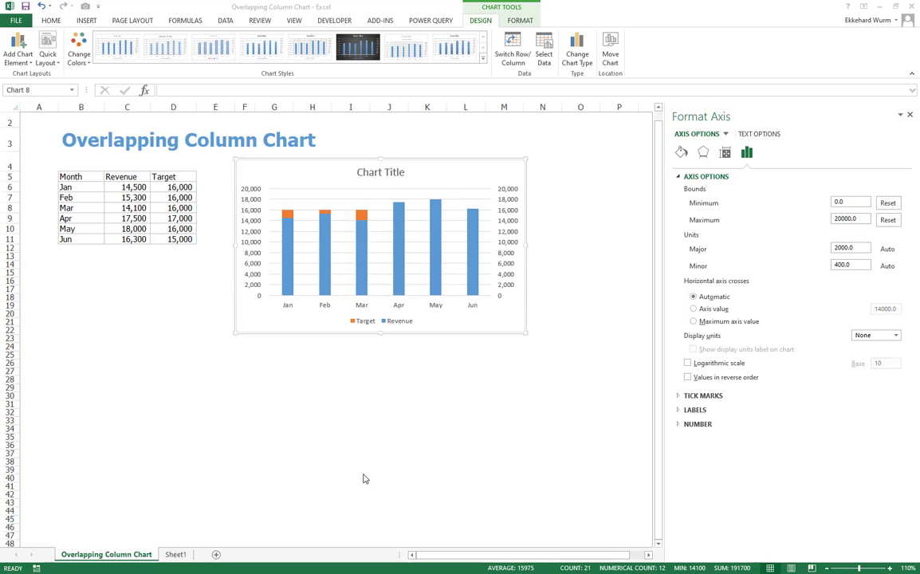
- Set the Target series gap width to 140%
click(288, 213)
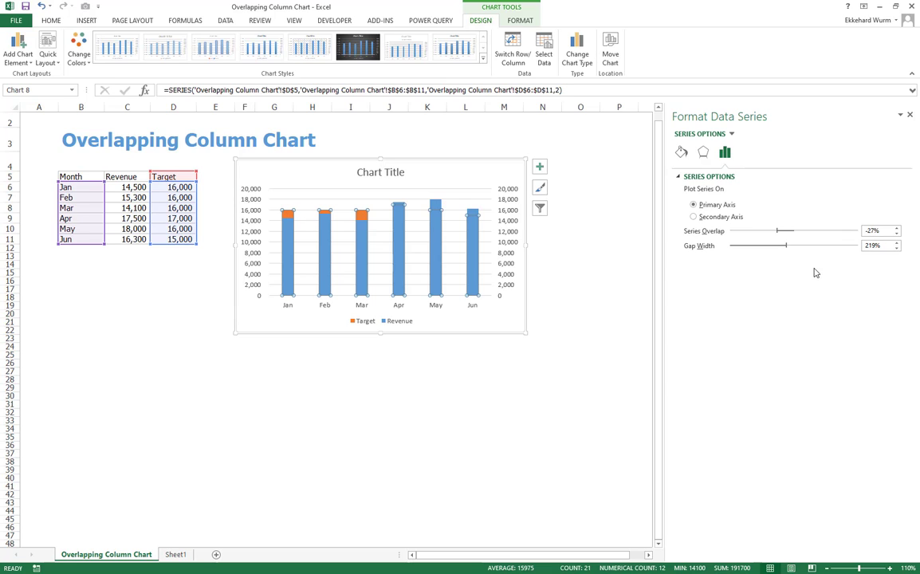
drag(885, 246, 863, 248)
text(140)
key(Return)
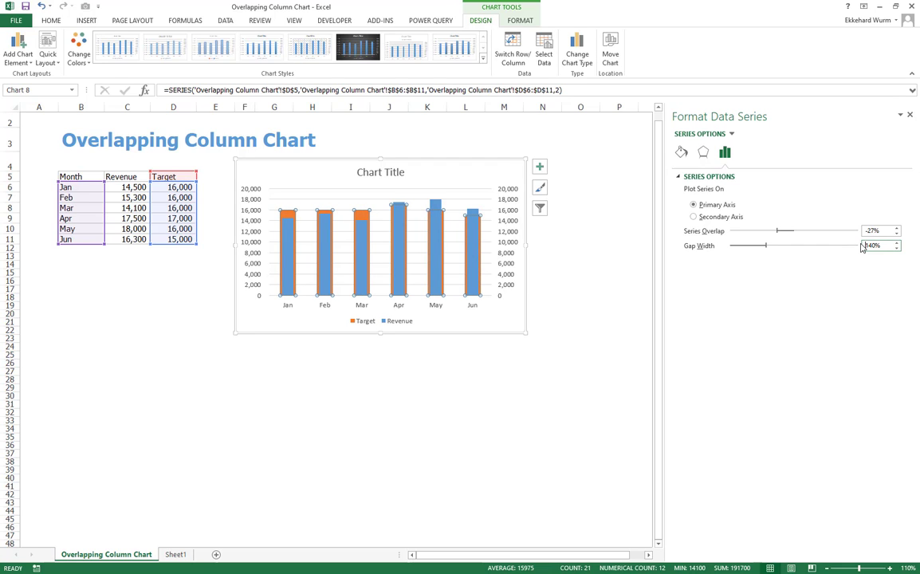
- Give the Target series a solid Blue, Accent 1, Lighter 40% fill and a matching light blue solid border
click(682, 152)
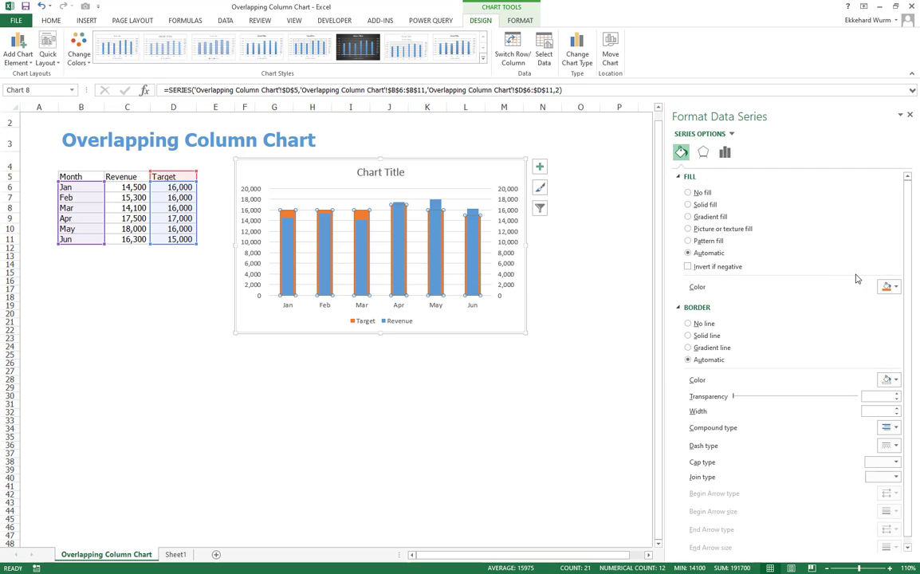
click(891, 287)
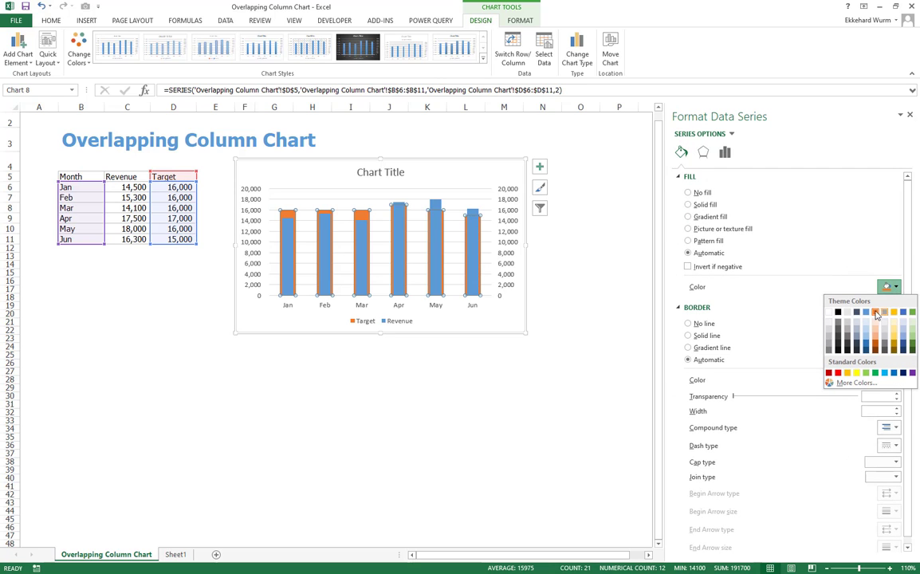
click(867, 339)
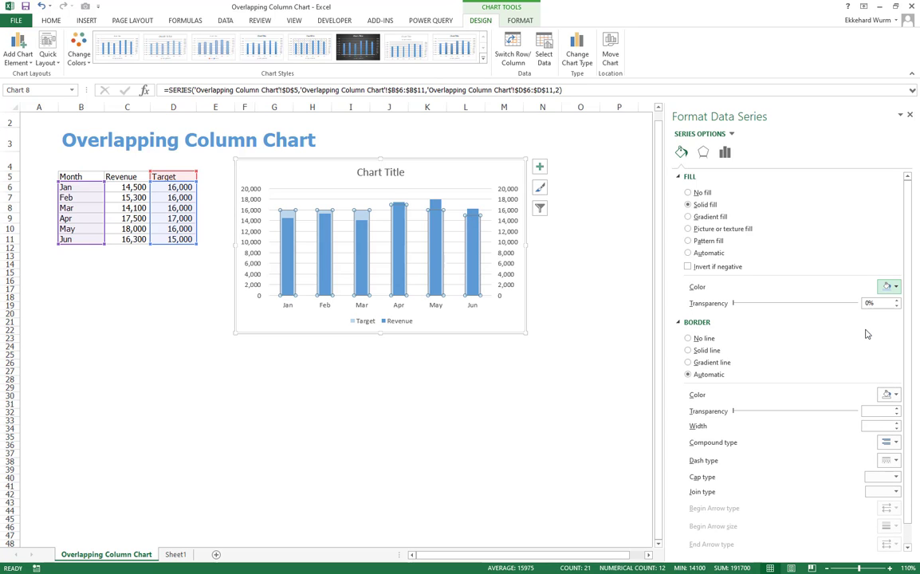
click(894, 395)
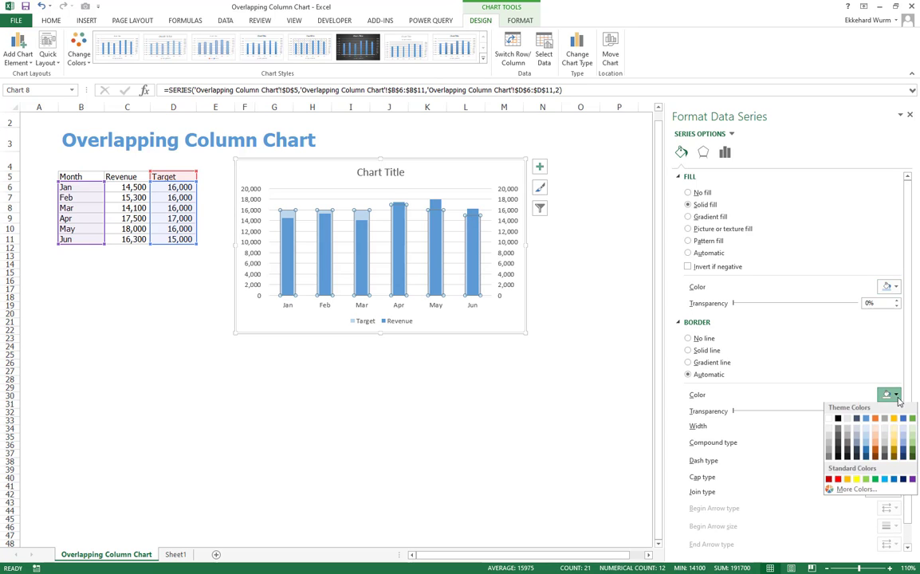
click(868, 423)
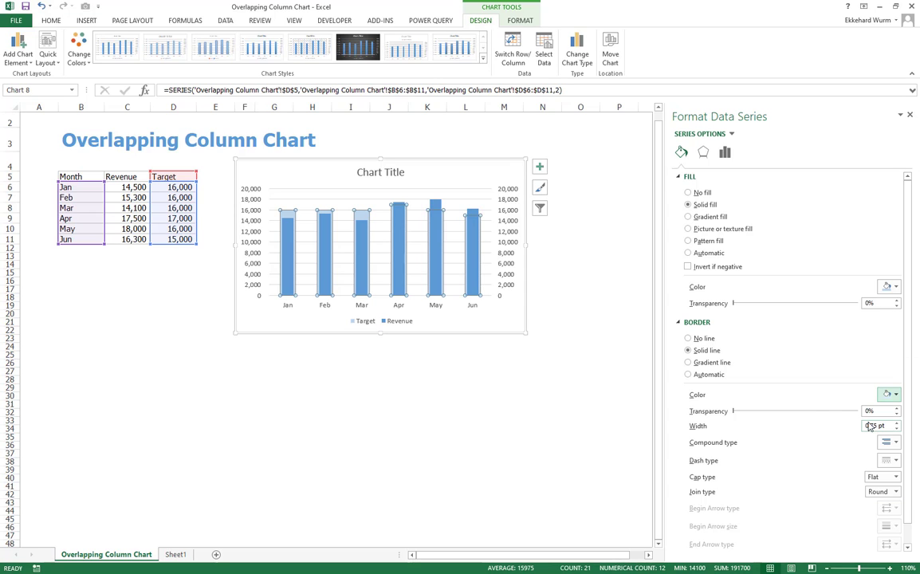
click(572, 410)
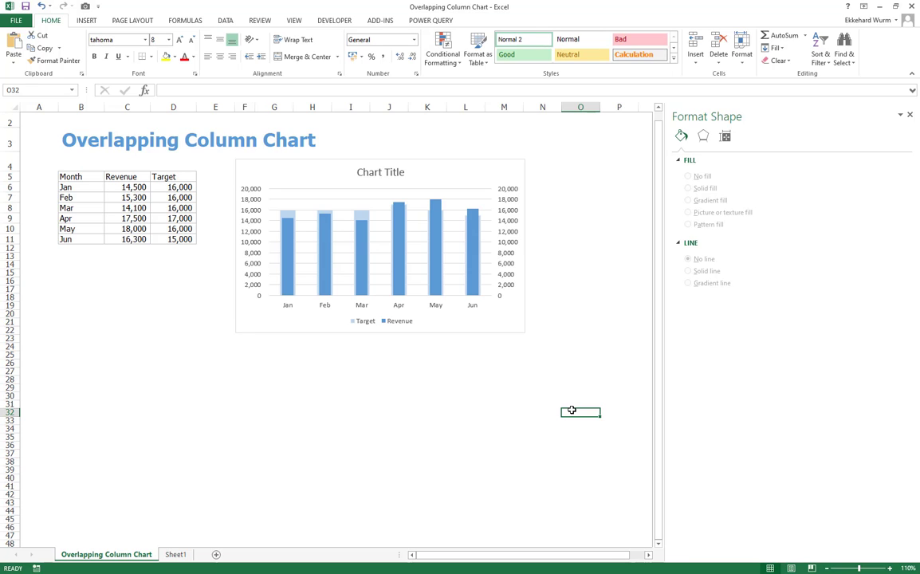
- Hide the secondary vertical axis labels by setting their label position to None
right_click(515, 236)
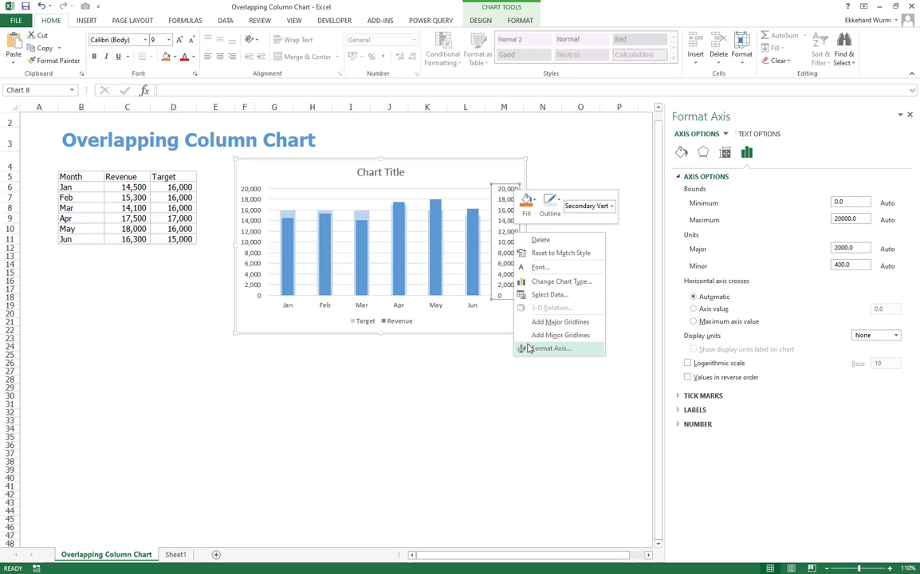
click(681, 410)
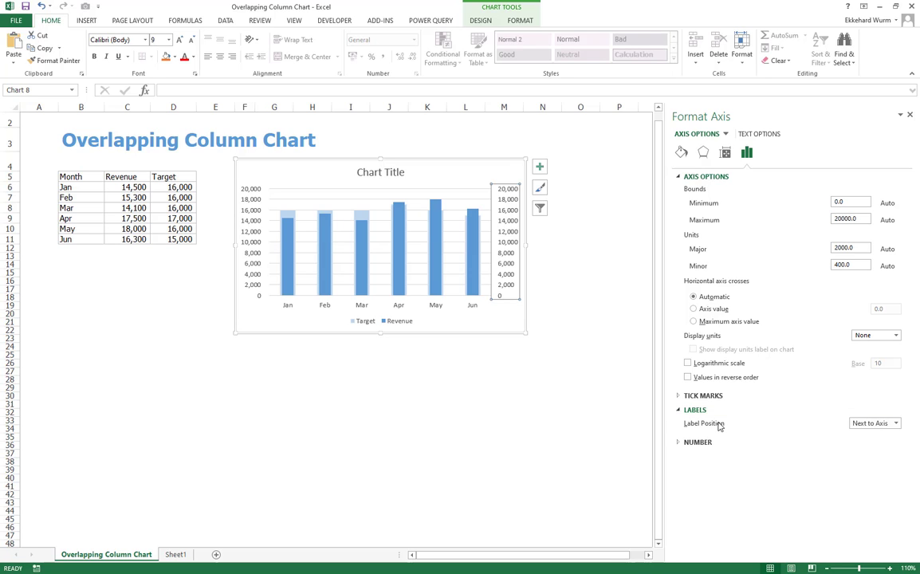
click(896, 423)
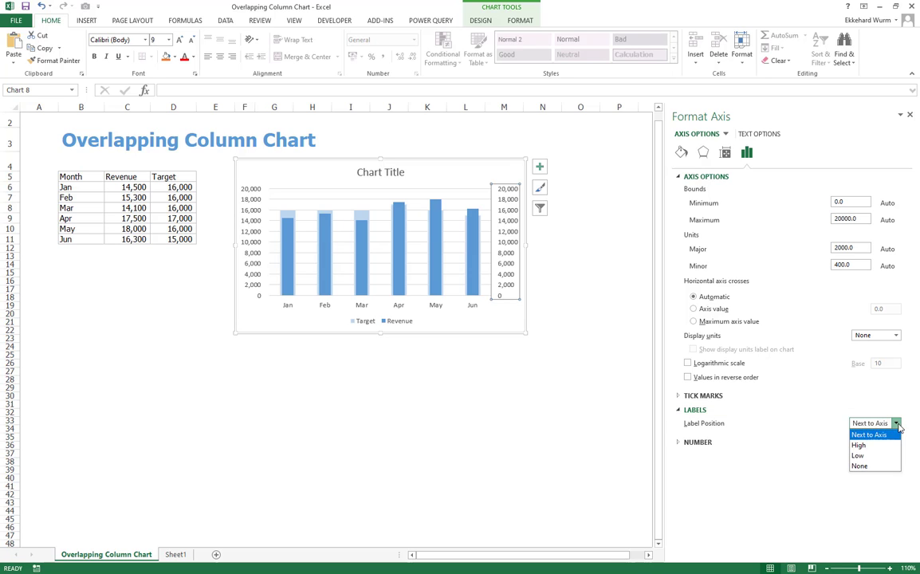
click(860, 466)
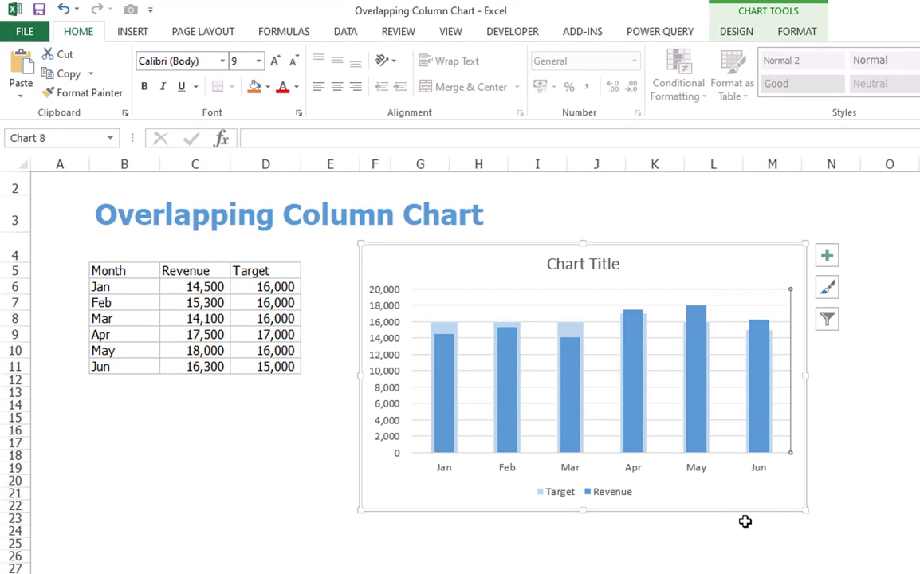
- Delete the secondary vertical axis line from the chart and deselect the chart
click(479, 323)
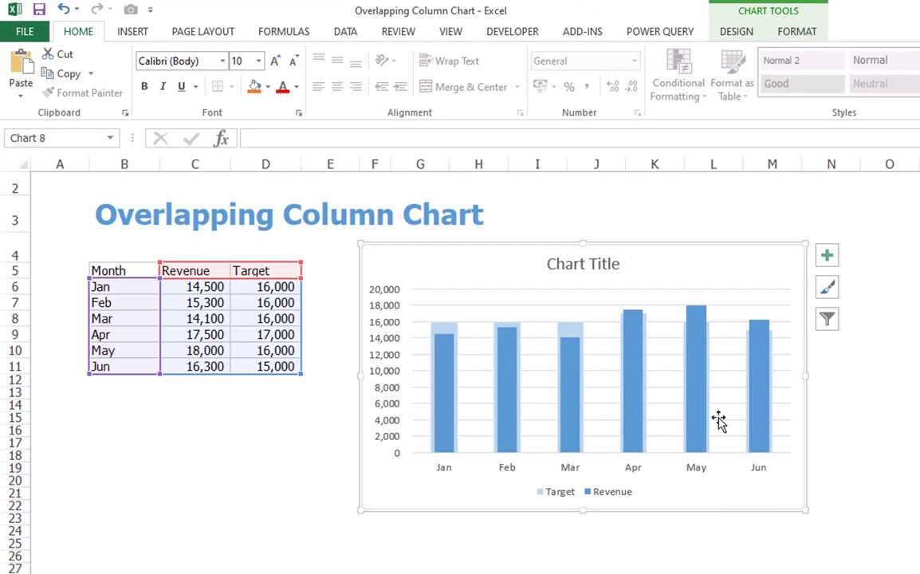
right_click(666, 311)
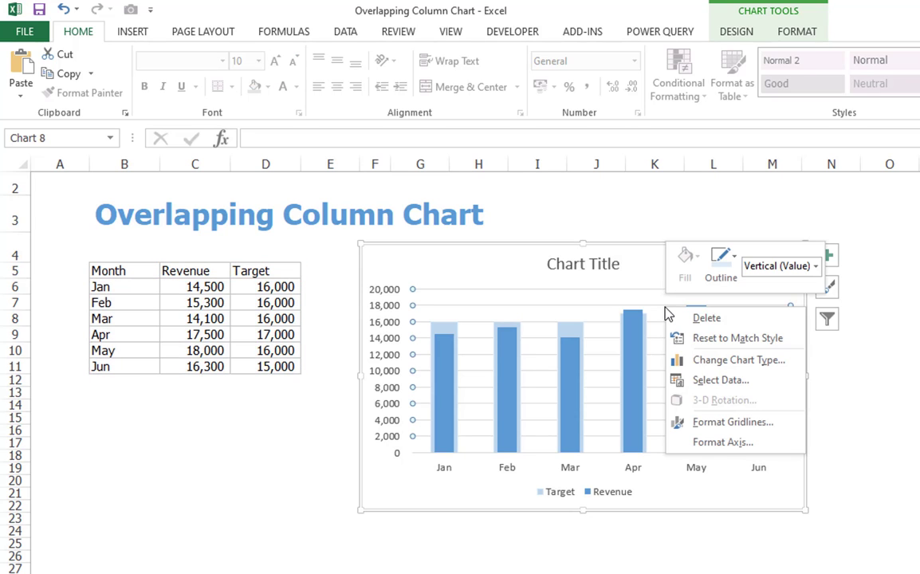
click(707, 318)
click(655, 568)
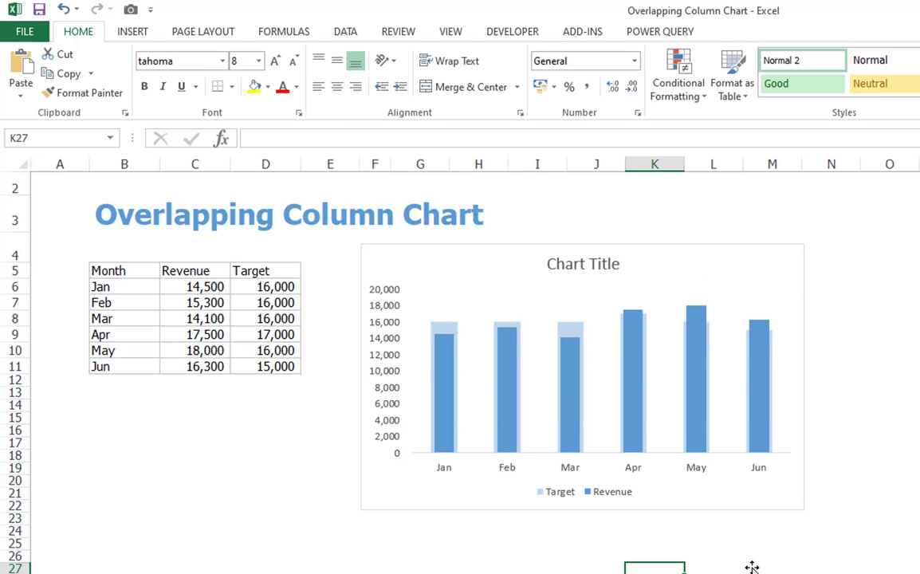